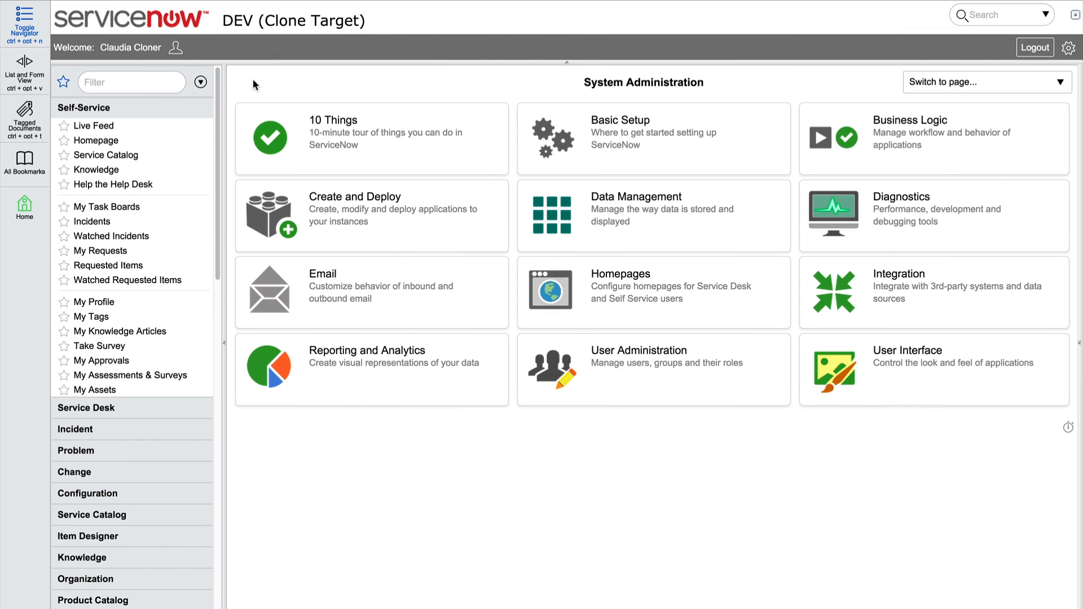
# In sys_properties.list filtered by *clone, set glide.db.clone.allow_clone_target to true on DEV
pyautogui.click(166, 82)
pyautogui.write('sys')
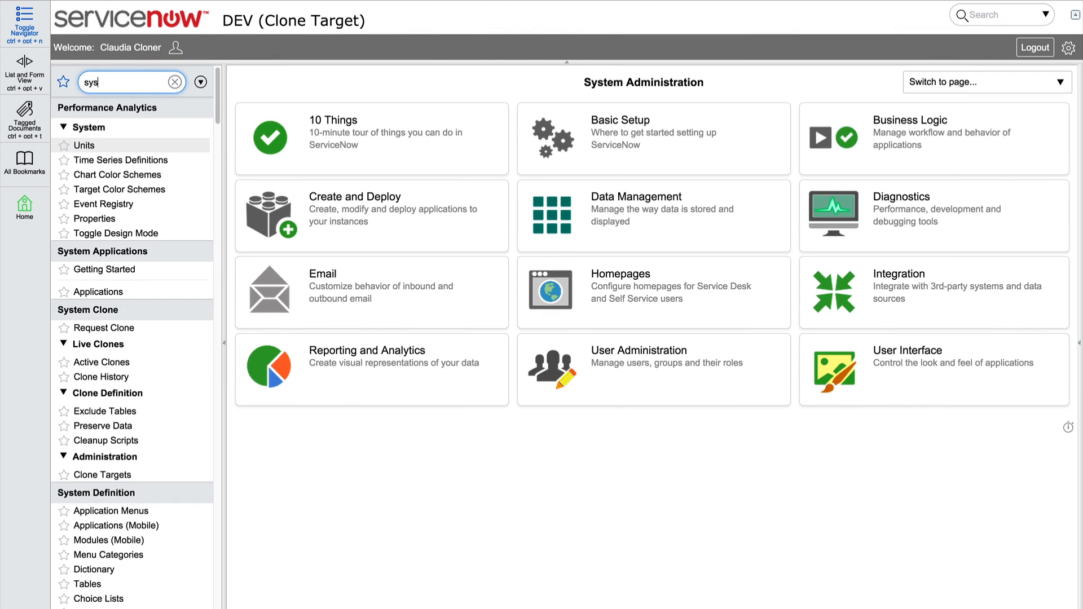
pyautogui.write('_properties.list')
pyautogui.press('Return')
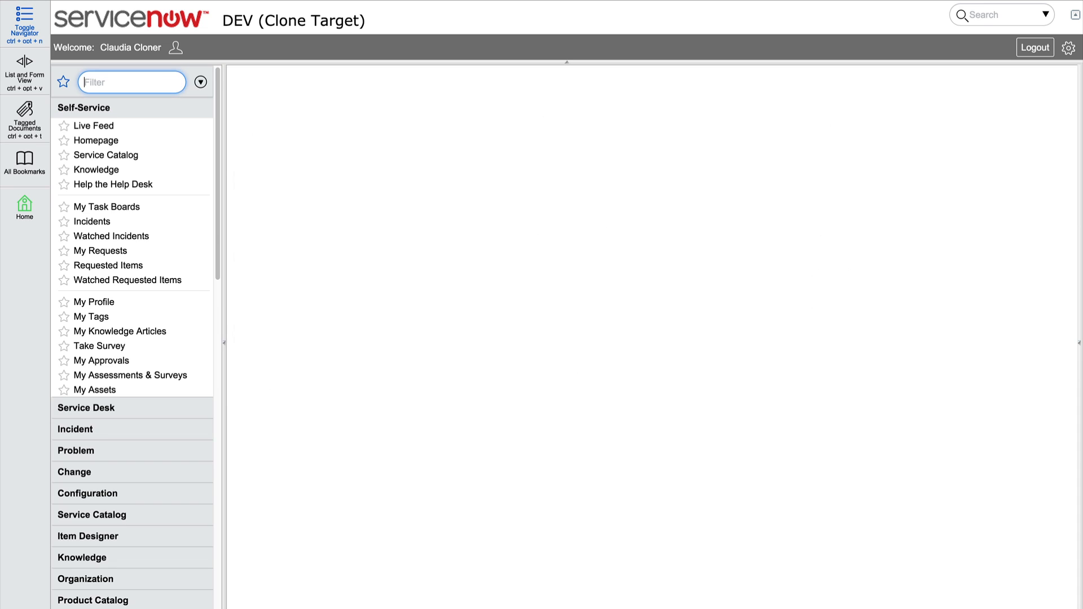
pyautogui.write('*clone')
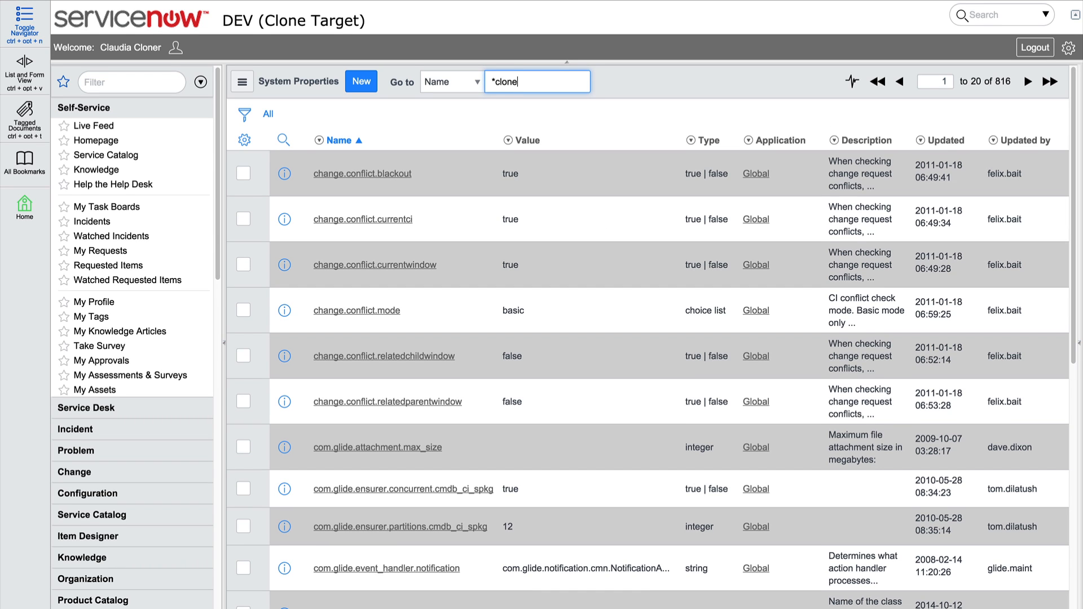
pyautogui.press('Return')
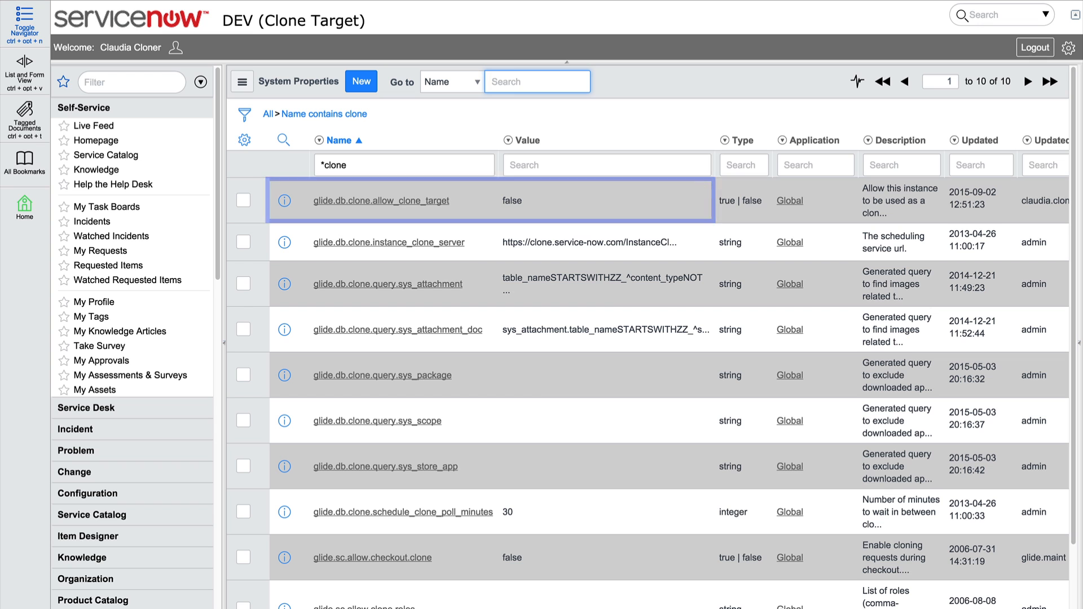
pyautogui.doubleClick(511, 201)
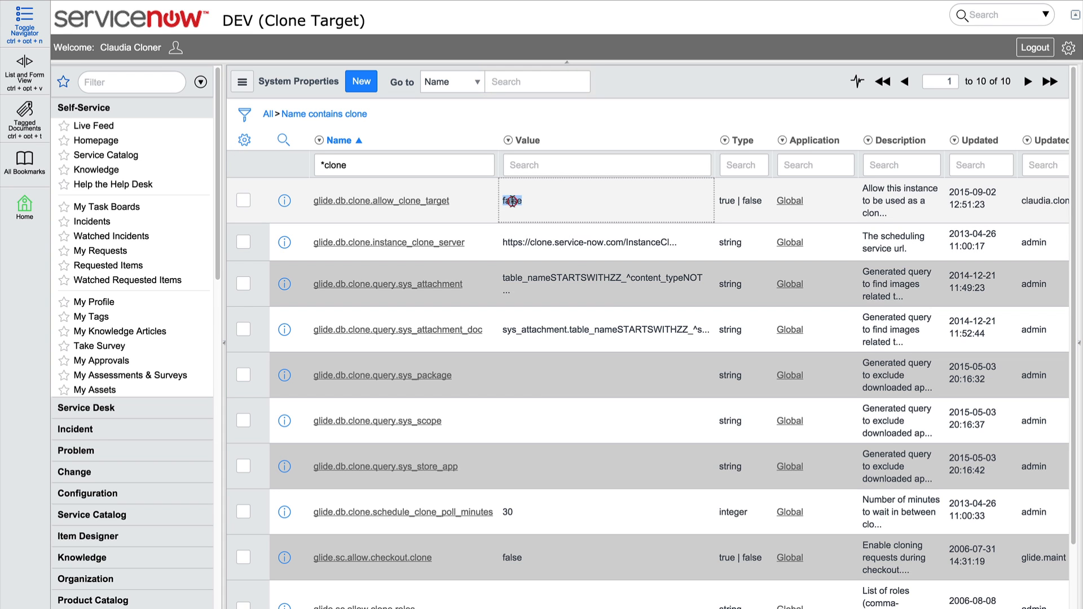
pyautogui.write('true')
pyautogui.click(630, 192)
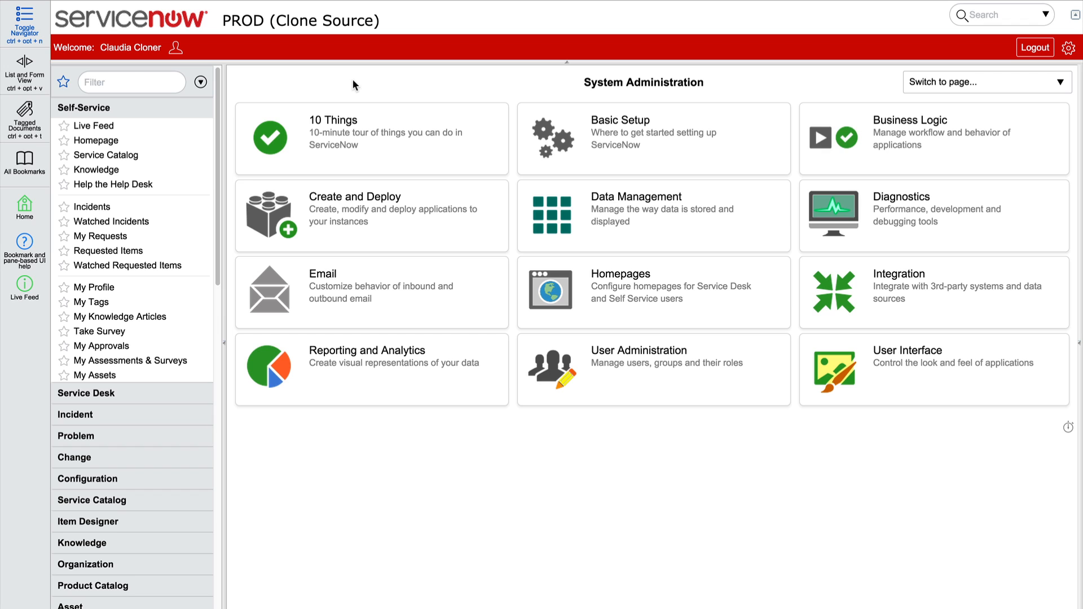
# Start a new record from the System Clone > Clone Targets list
pyautogui.click(128, 80)
pyautogui.write('system clone')
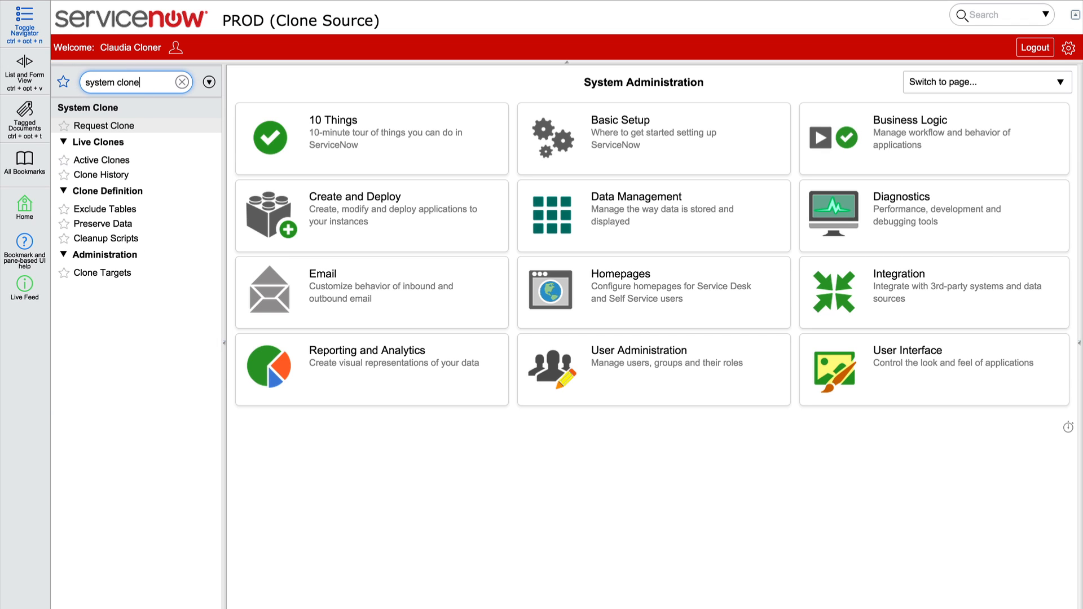
pyautogui.click(102, 273)
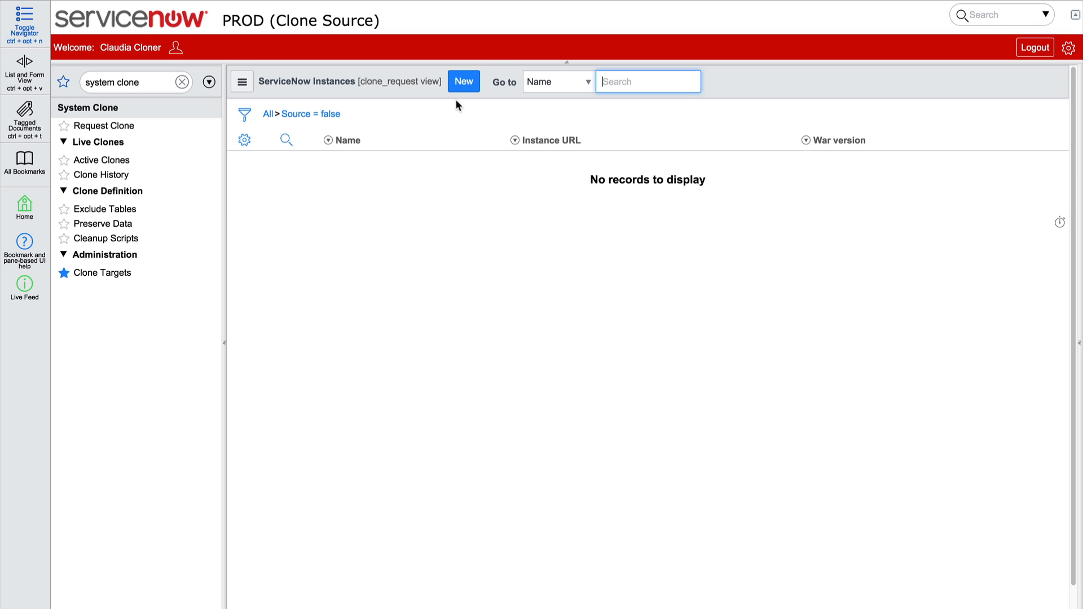
pyautogui.click(464, 81)
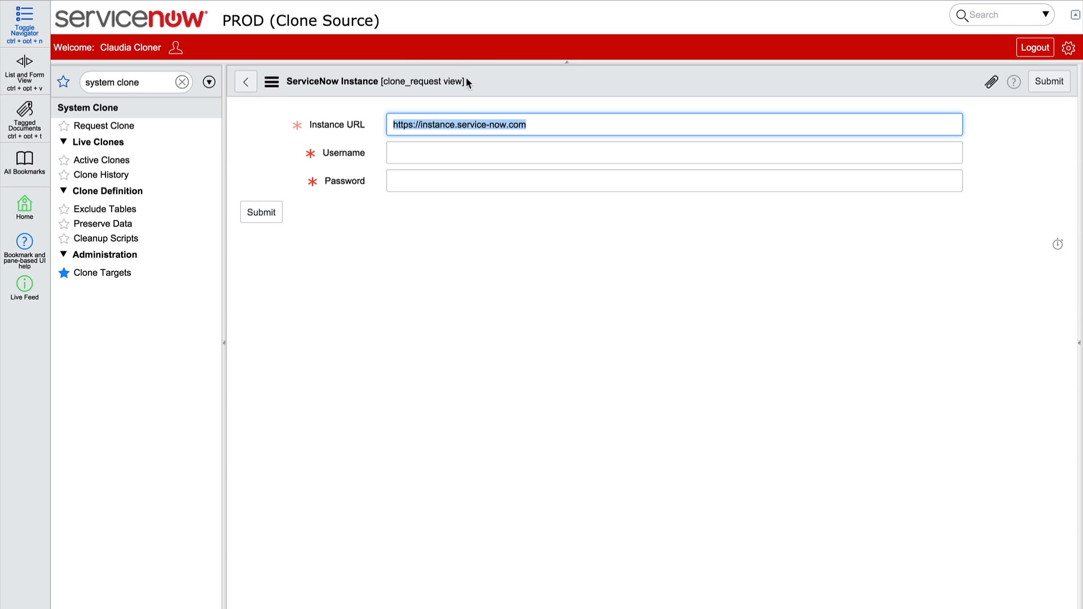
pyautogui.click(451, 125)
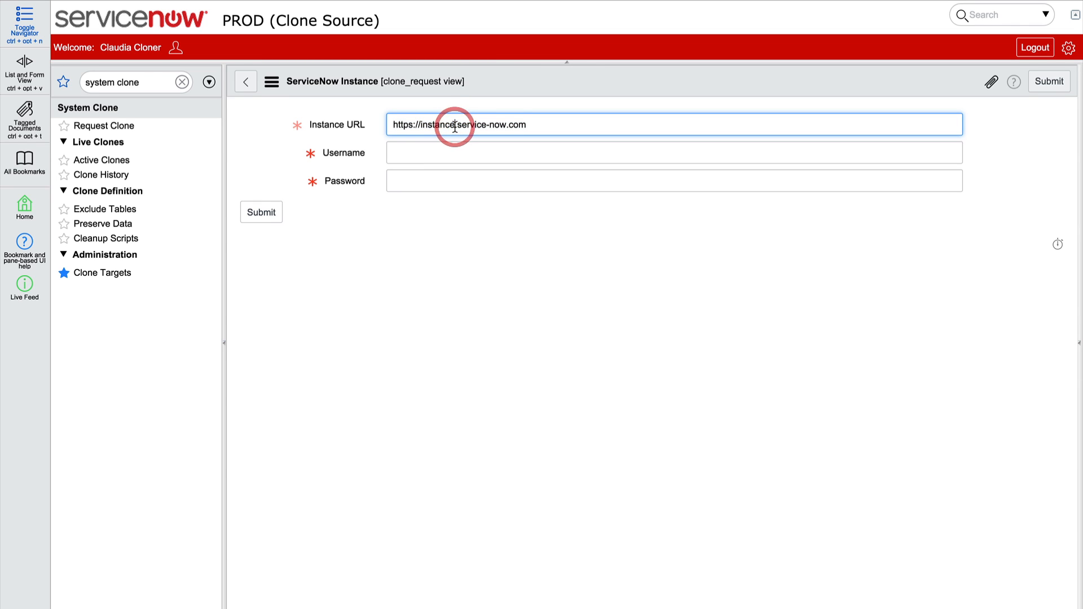
pyautogui.moveTo(450, 125); pyautogui.dragTo(420, 125)
pyautogui.write('clonedemo')
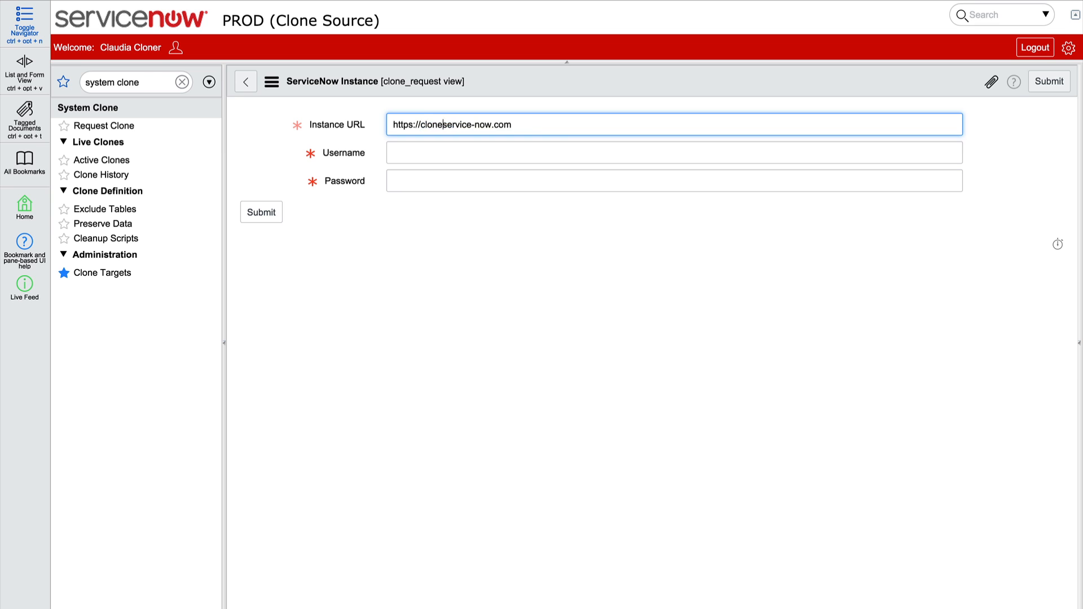
pyautogui.write('2.')
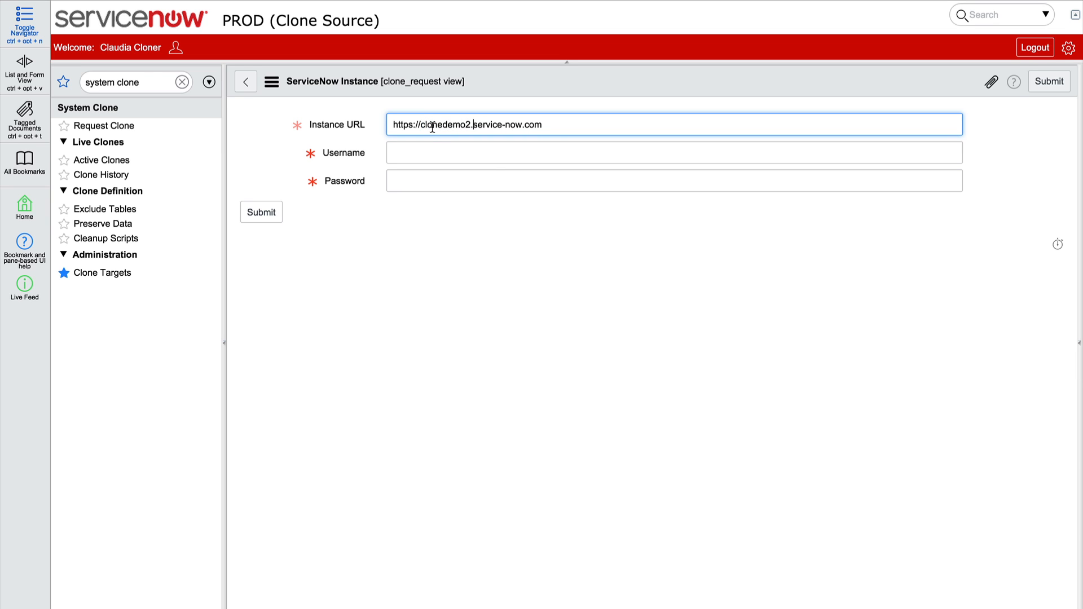
pyautogui.click(424, 151)
pyautogui.write('claudia.cloner')
pyautogui.press('Tab')
pyautogui.write('•••••')
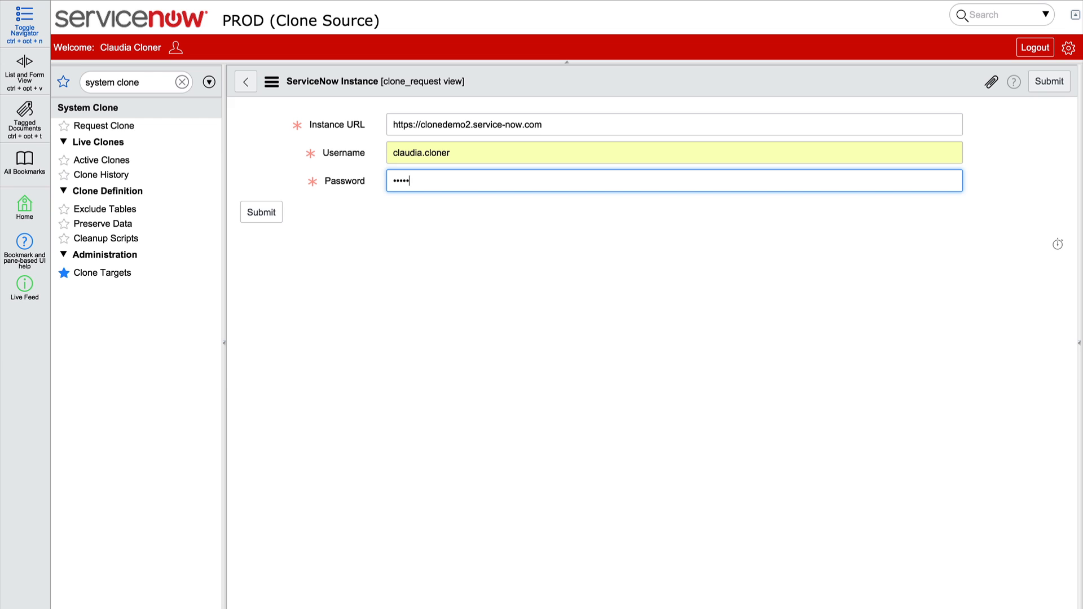
pyautogui.click(273, 213)
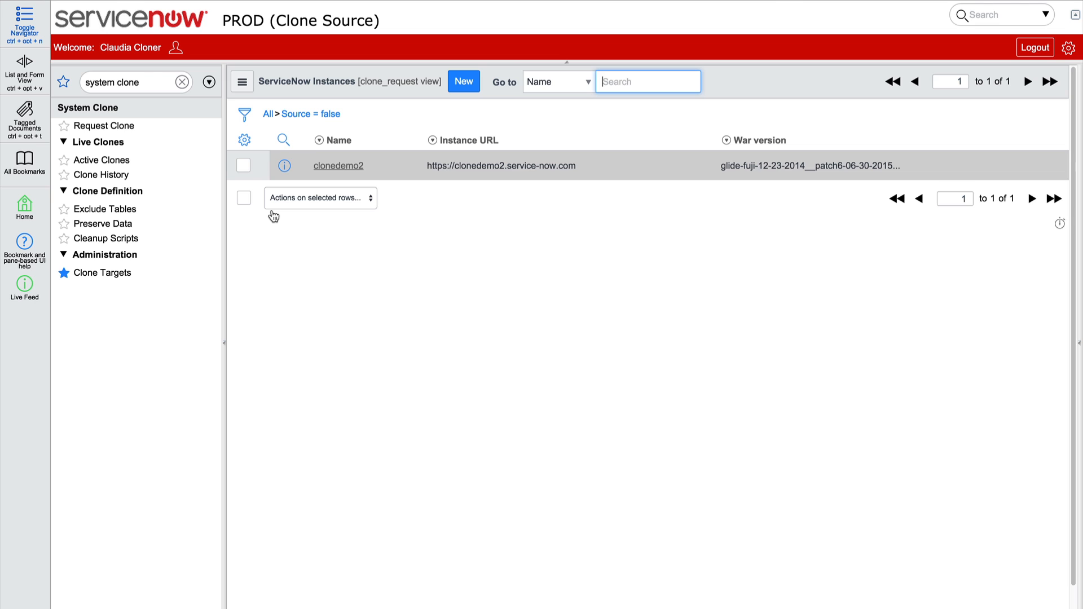
# Open a new Request Clone form and look up the available target instances
pyautogui.click(120, 126)
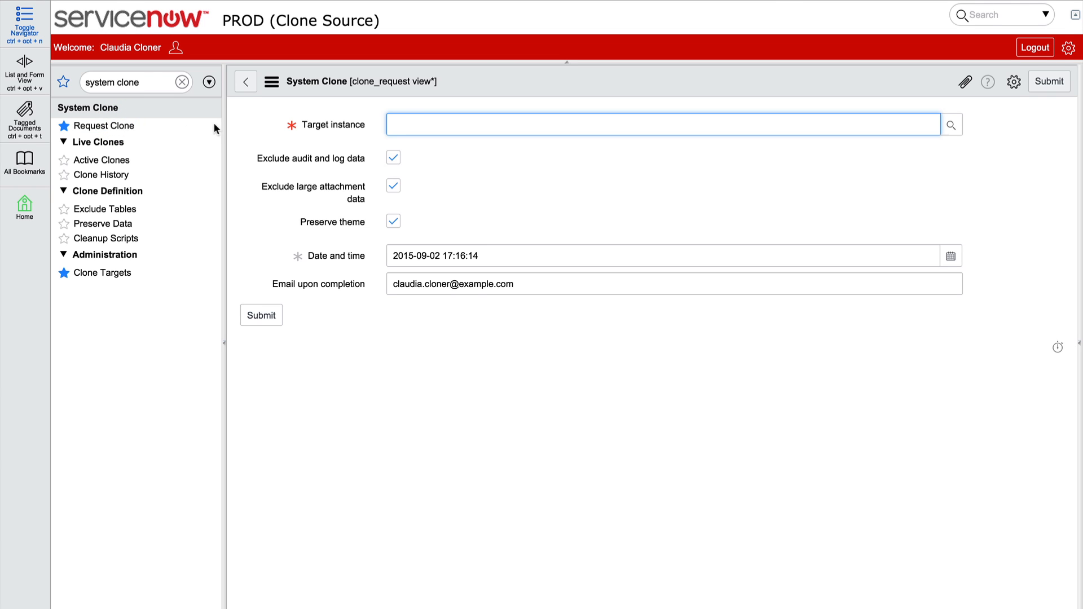
pyautogui.click(952, 126)
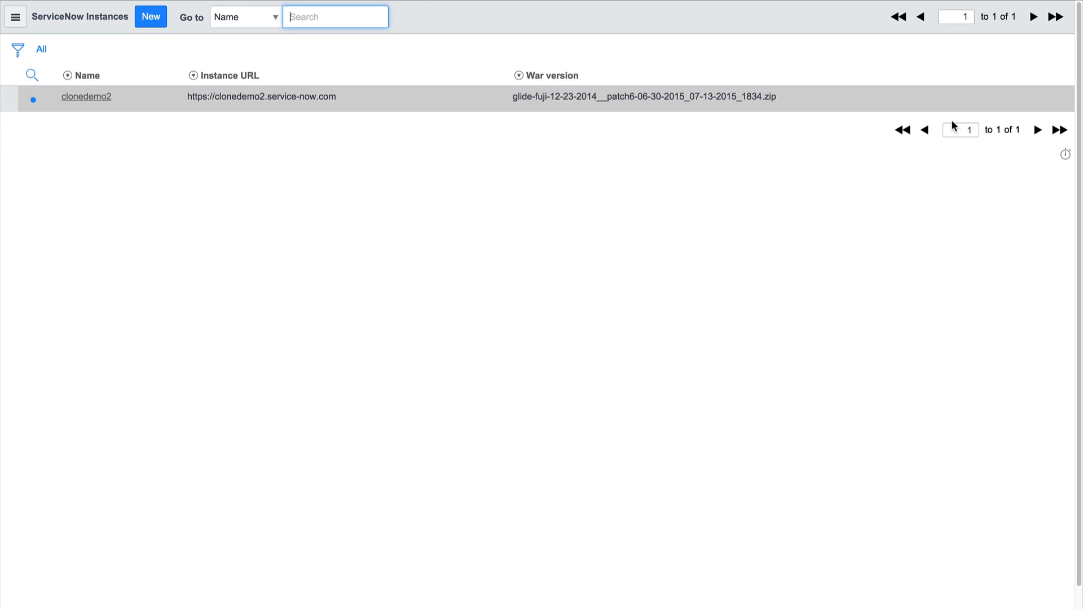
# Pick clonedemo2 from the ServiceNow Instances lookup as the Target instance
pyautogui.click(83, 99)
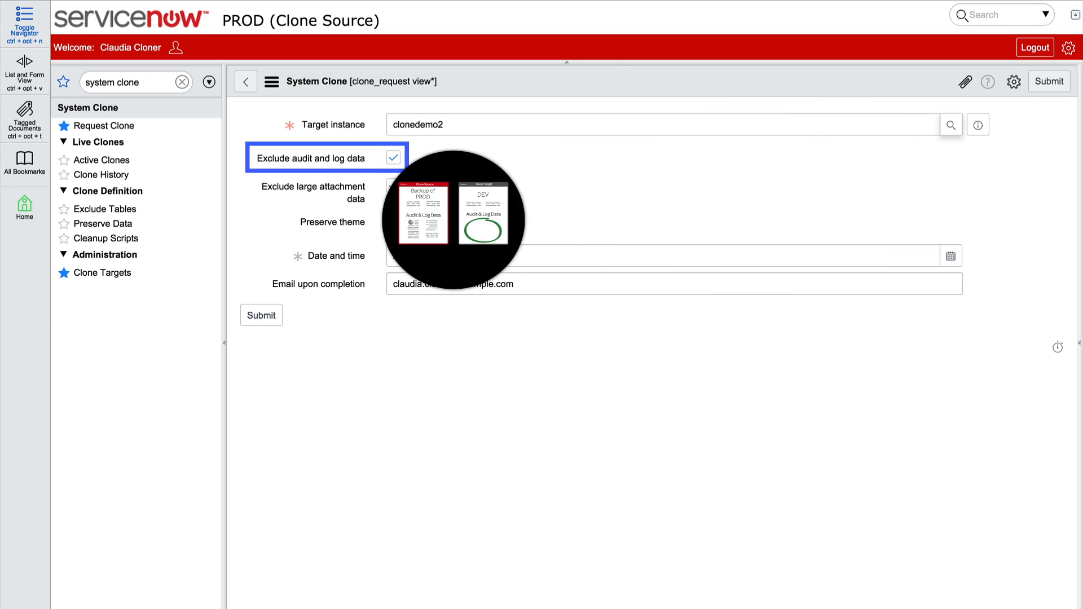
pyautogui.rightClick(113, 208)
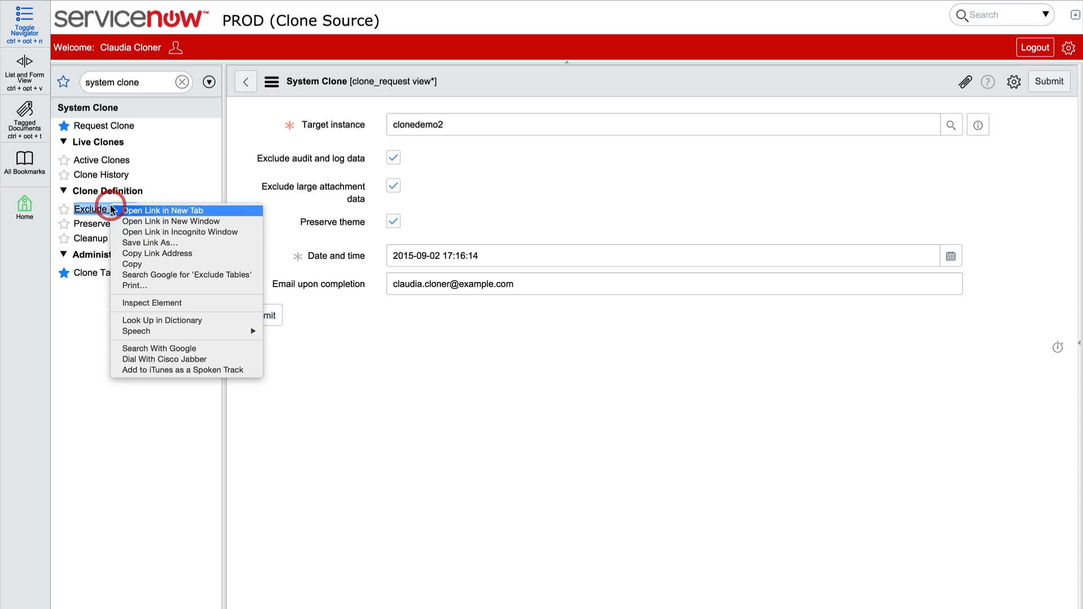
pyautogui.click(131, 213)
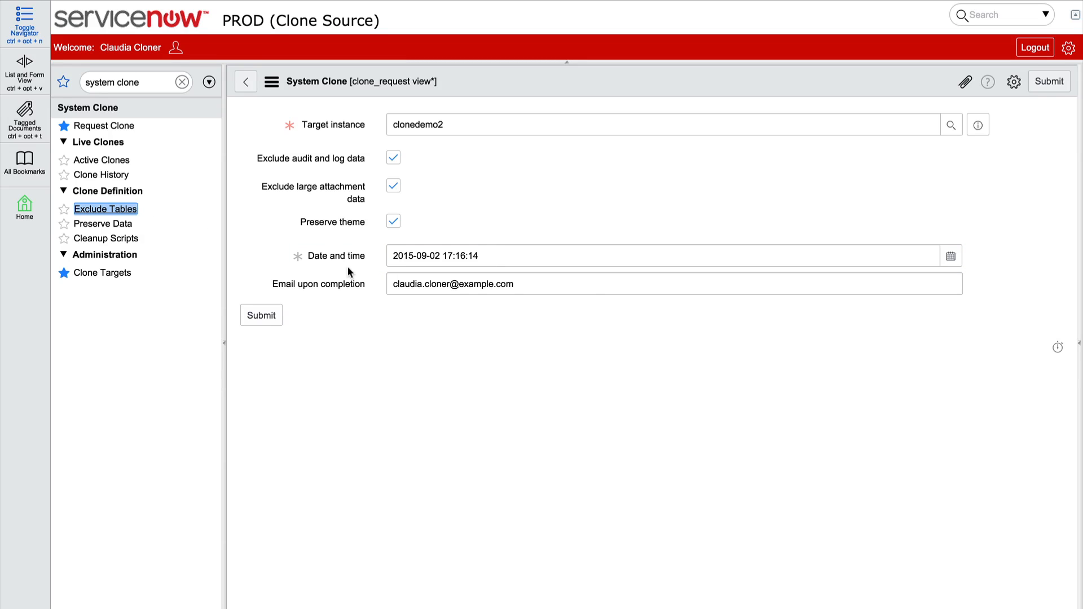
pyautogui.click(948, 255)
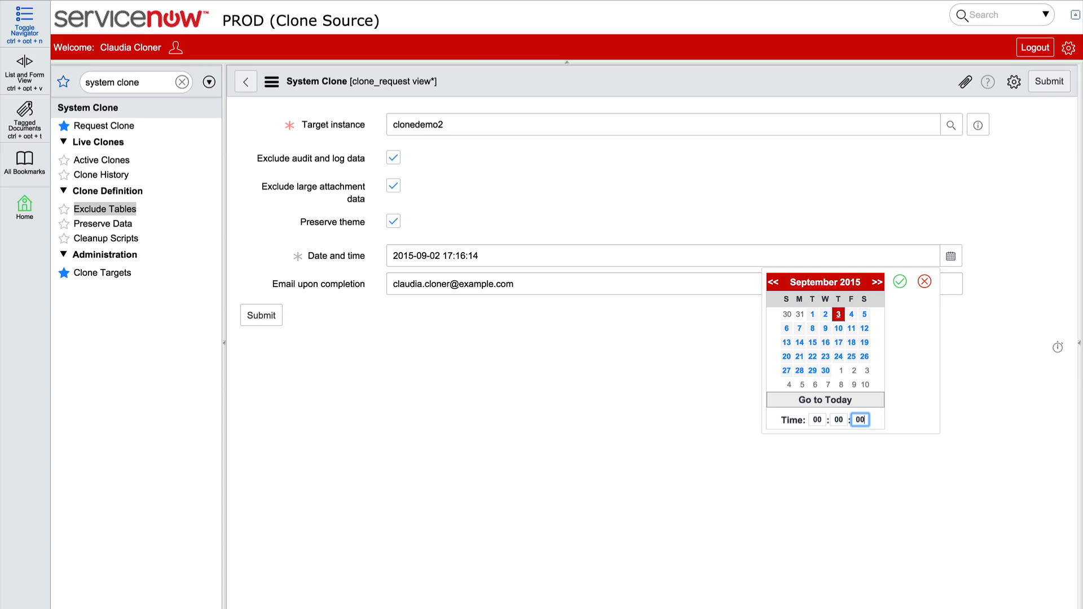
pyautogui.click(900, 282)
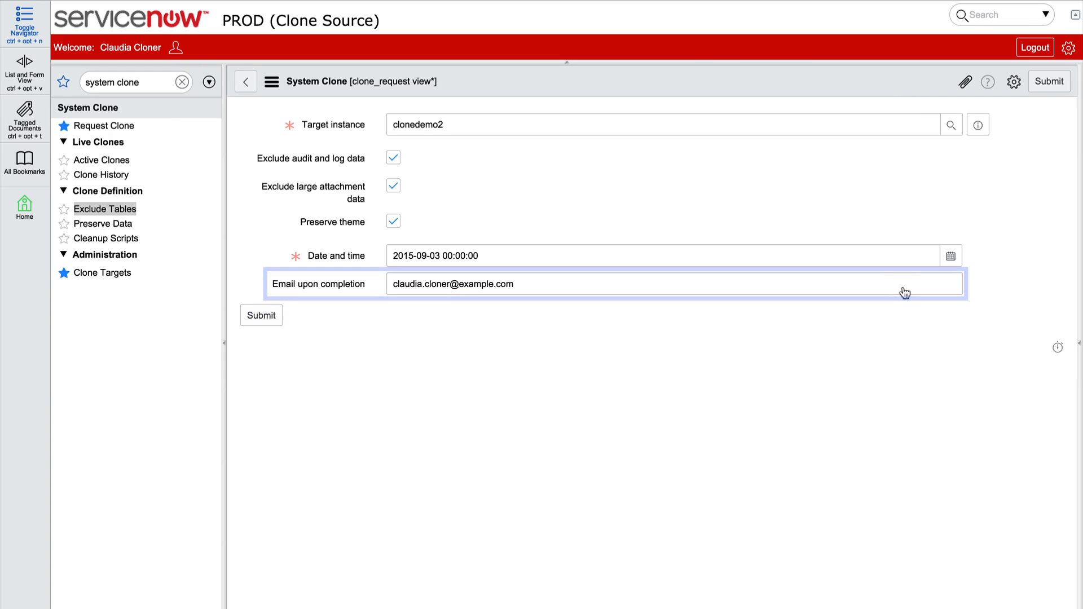
pyautogui.click(260, 313)
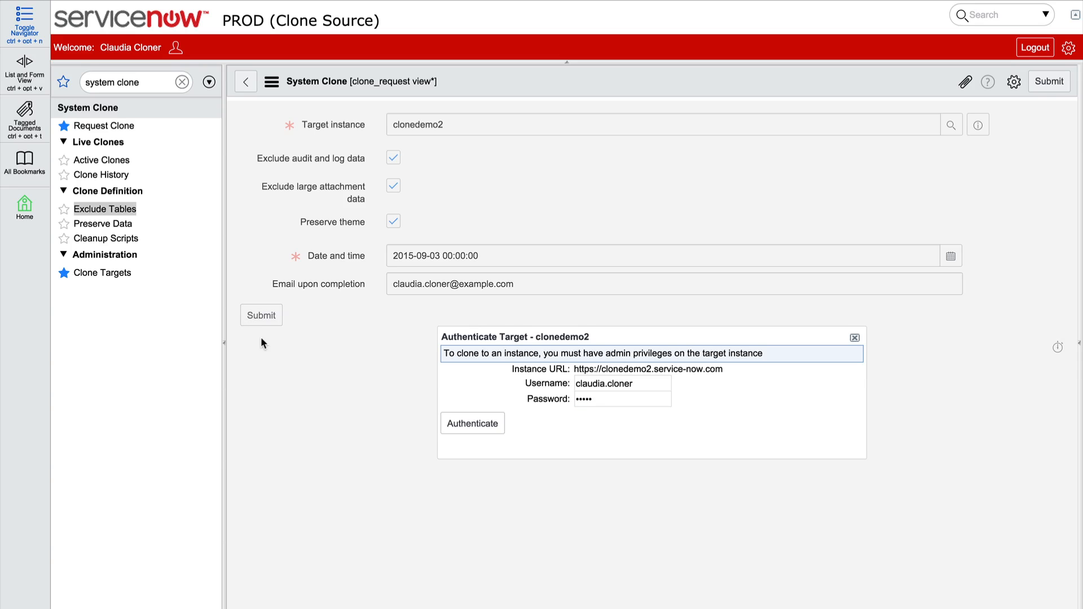
# Authenticate against clonedemo2 and confirm overwriting the target instance's data
pyautogui.click(480, 435)
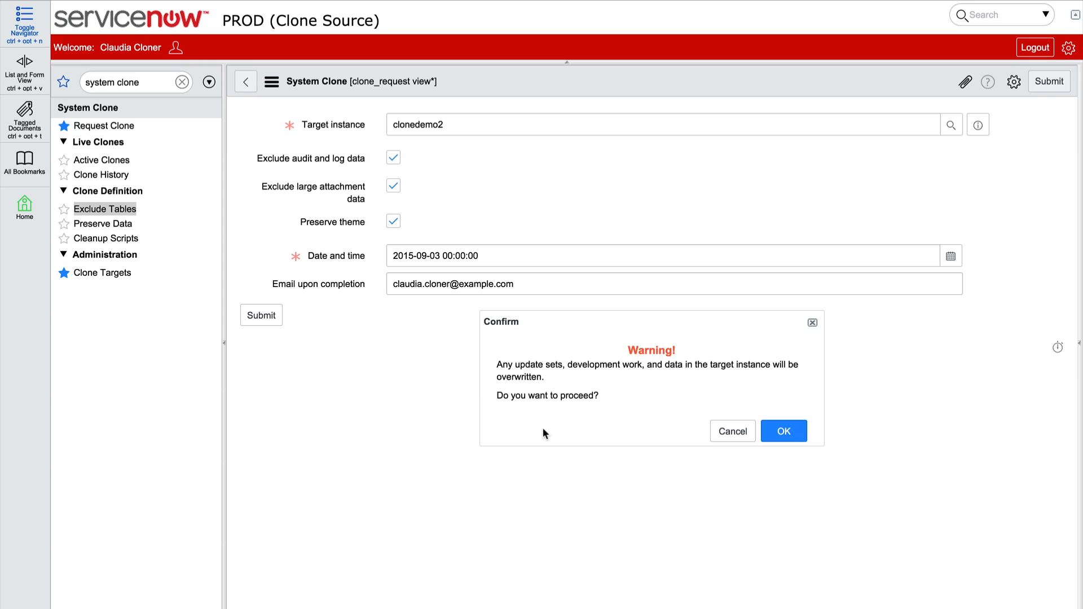
pyautogui.click(784, 432)
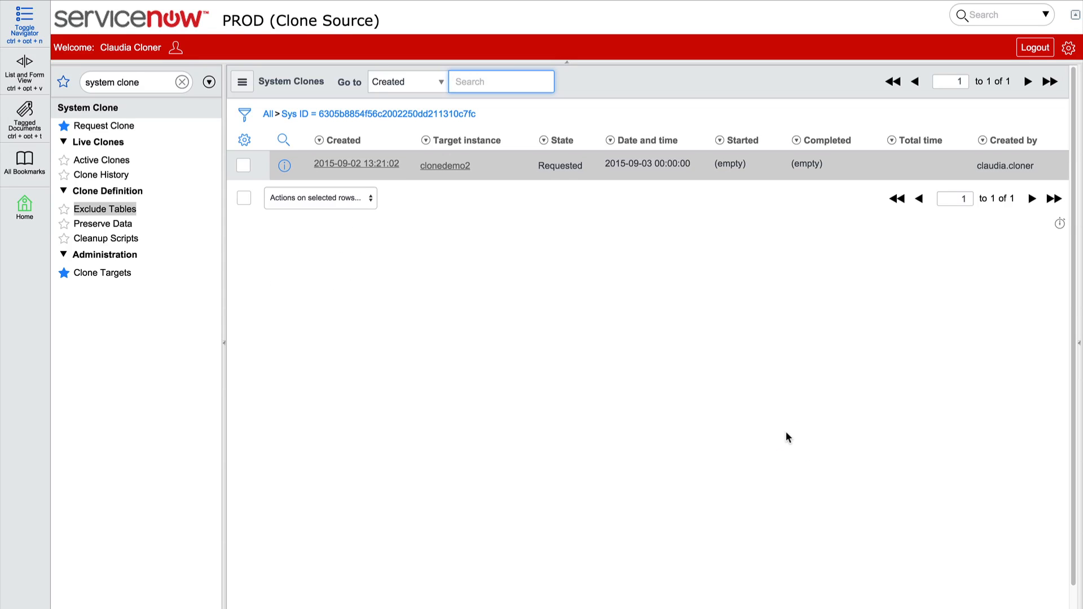